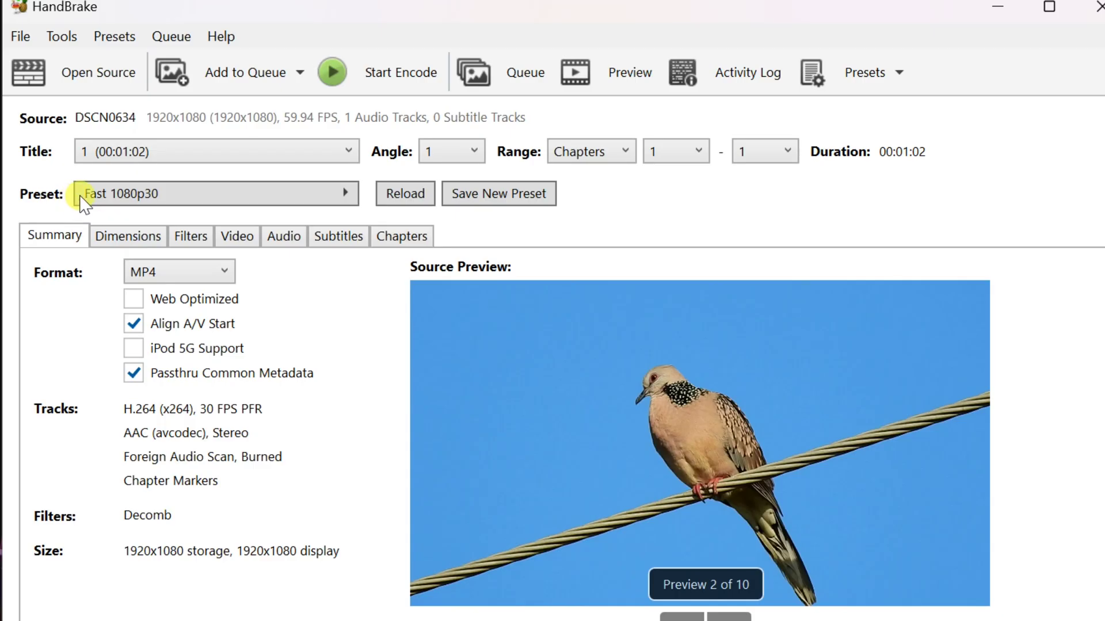
# Check the encoding preset list and keep Fast 1080p30 selected.
pyautogui.click(165, 185)
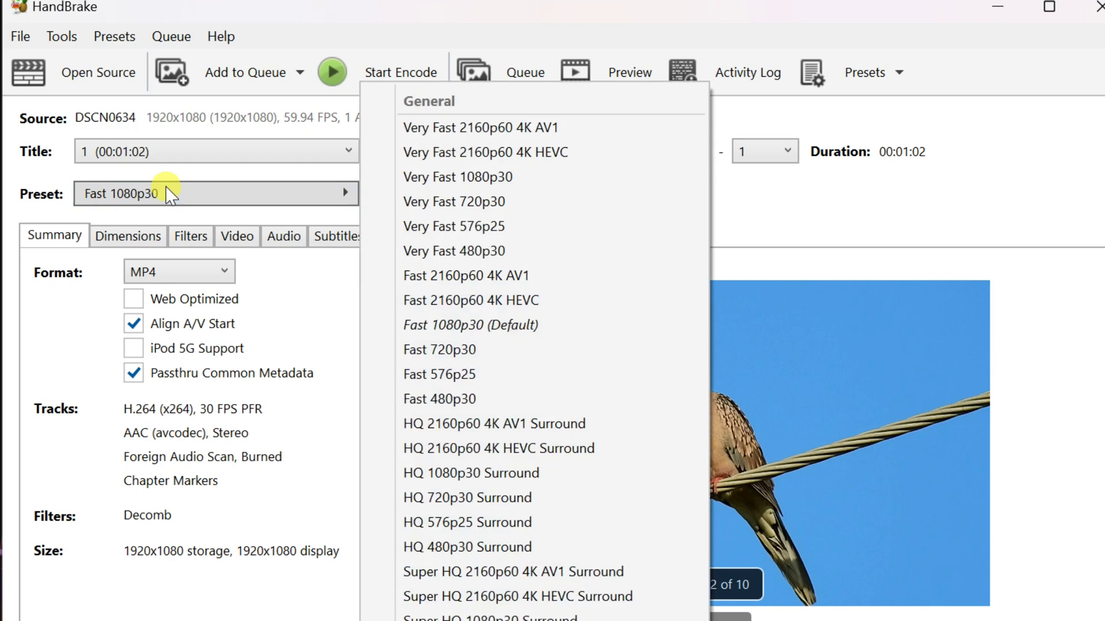
pyautogui.click(156, 198)
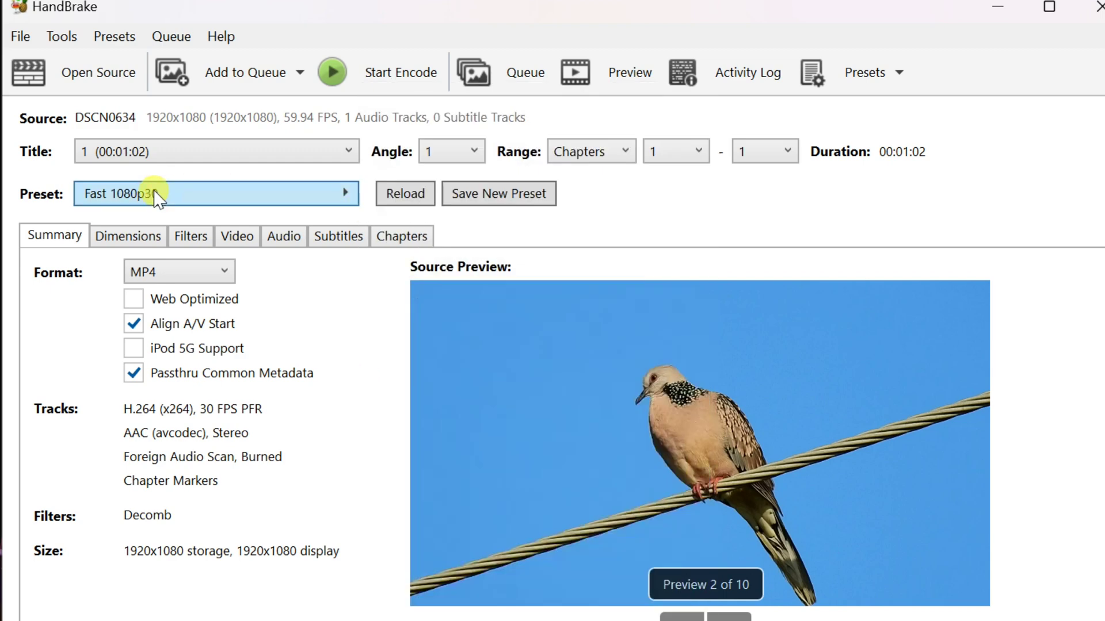
pyautogui.click(156, 198)
pyautogui.click(139, 150)
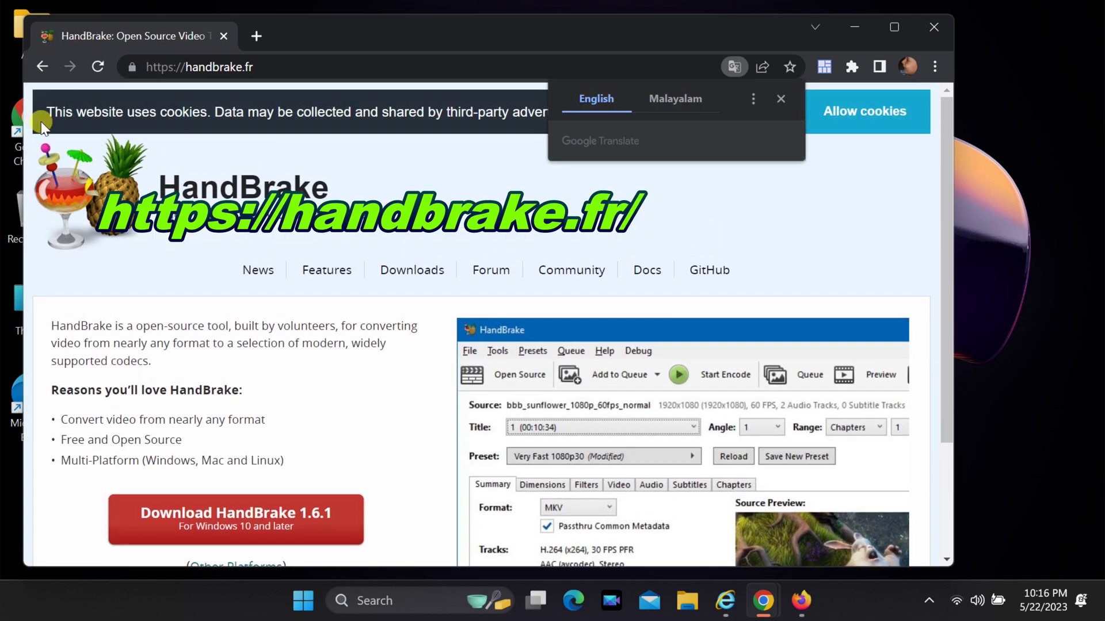
# Download the HandBrake 1.6.1 Windows installer from handbrake.fr, run it, and close Chrome.
pyautogui.click(784, 101)
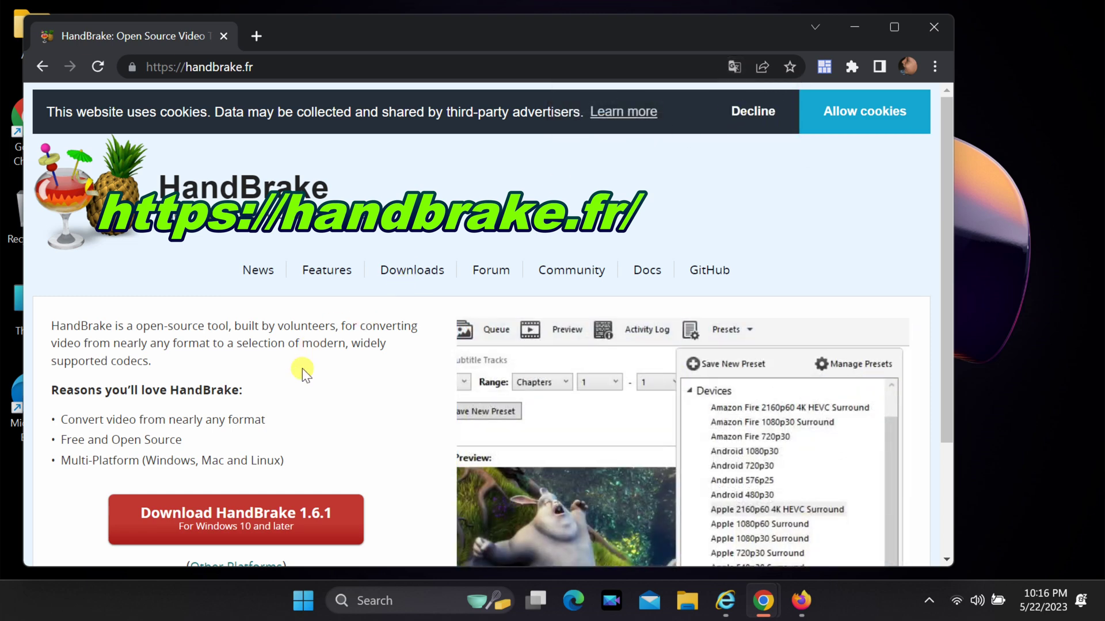
pyautogui.scroll(-2, 302, 369)
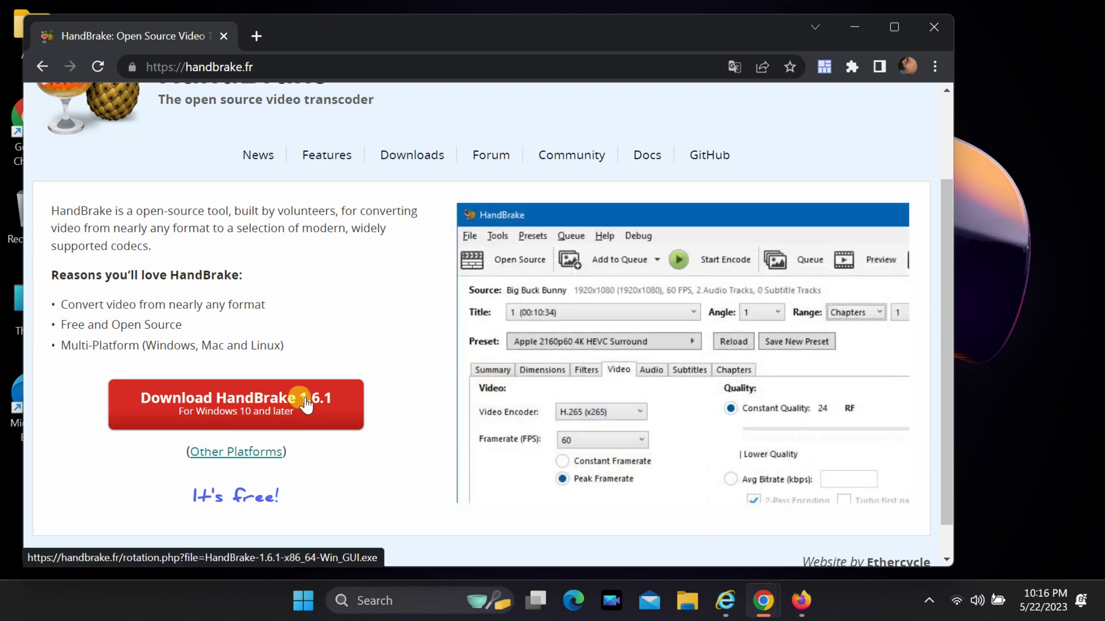
pyautogui.click(304, 405)
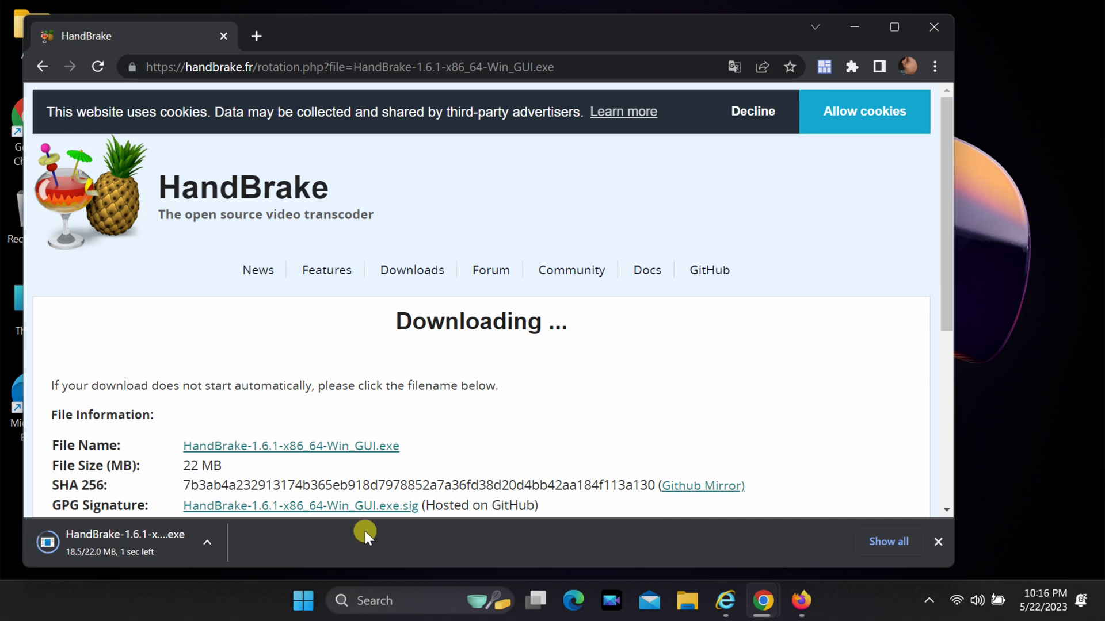
pyautogui.click(148, 532)
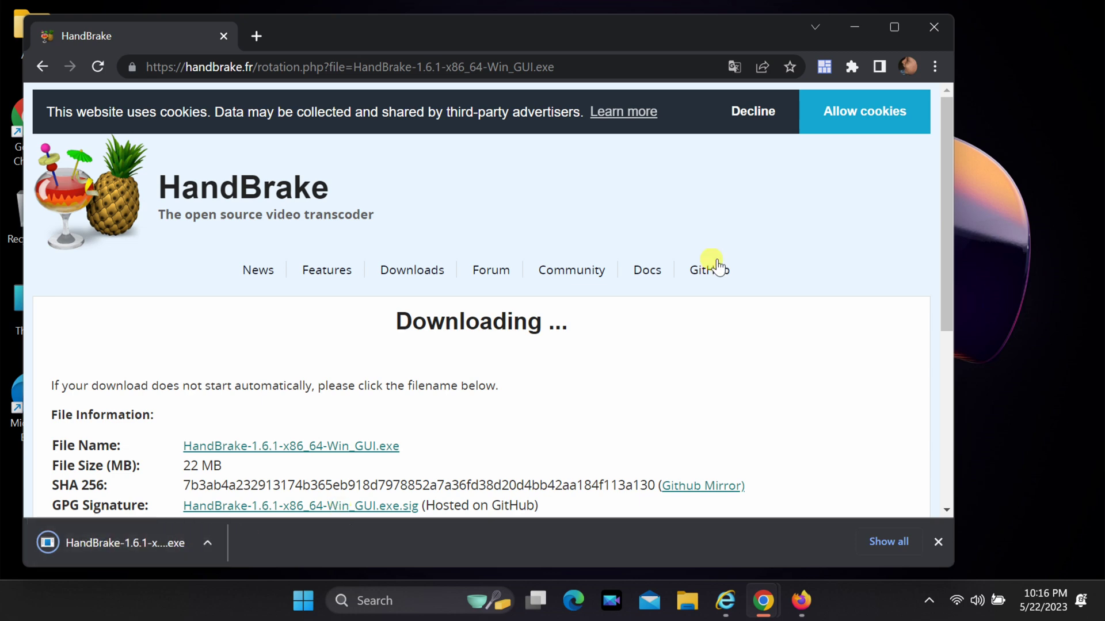
pyautogui.click(926, 22)
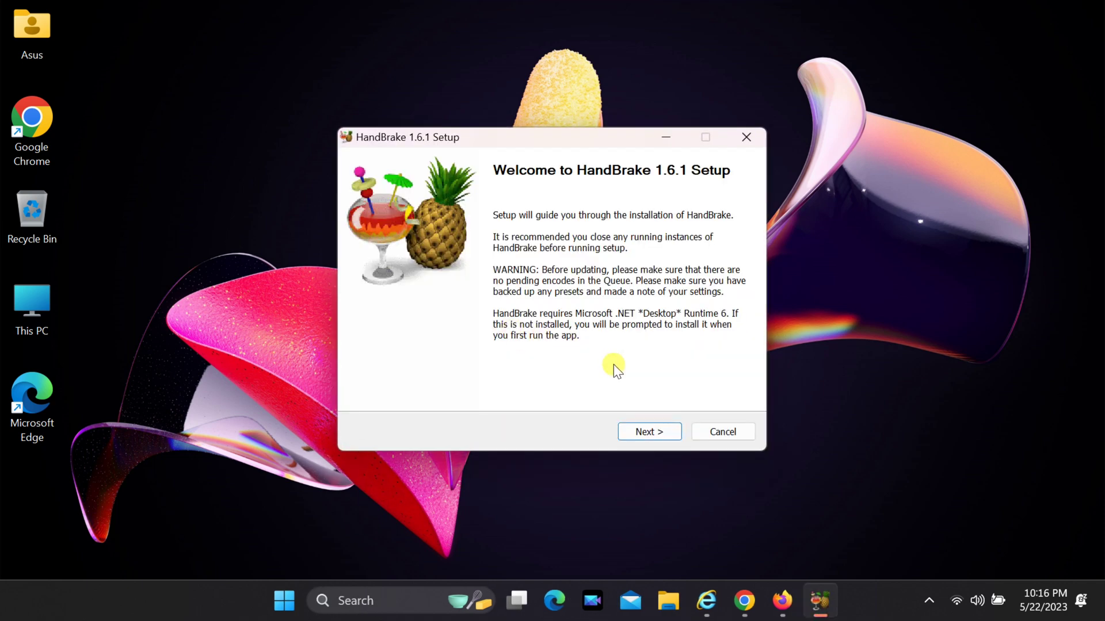
# Install HandBrake 1.6.1 to C:\Program Files\HandBrake with a desktop shortcut.
pyautogui.click(660, 431)
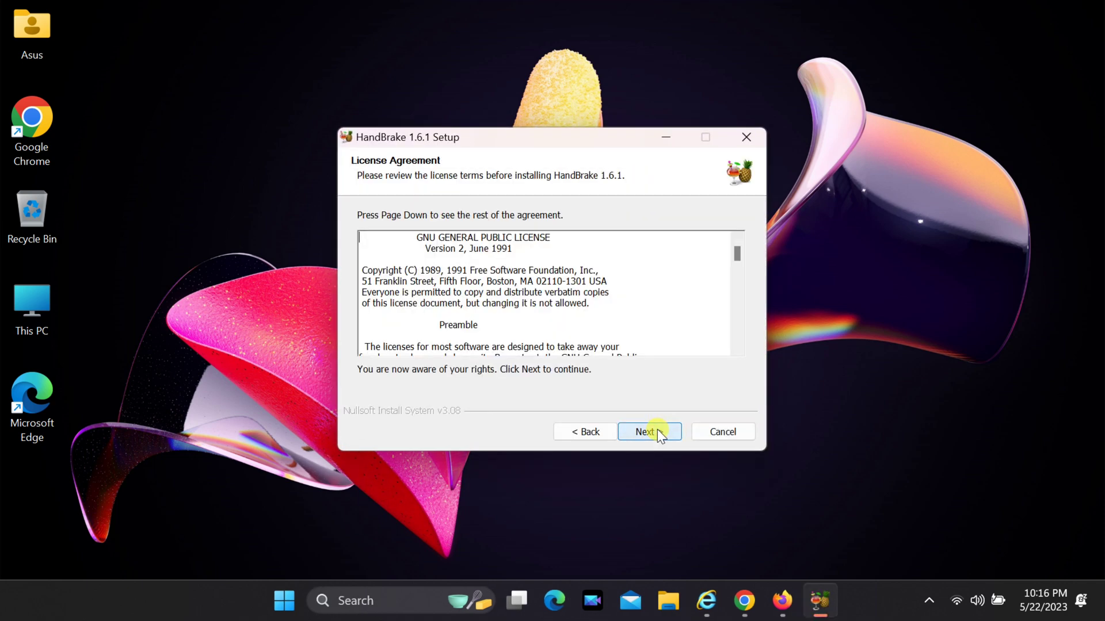
pyautogui.click(657, 431)
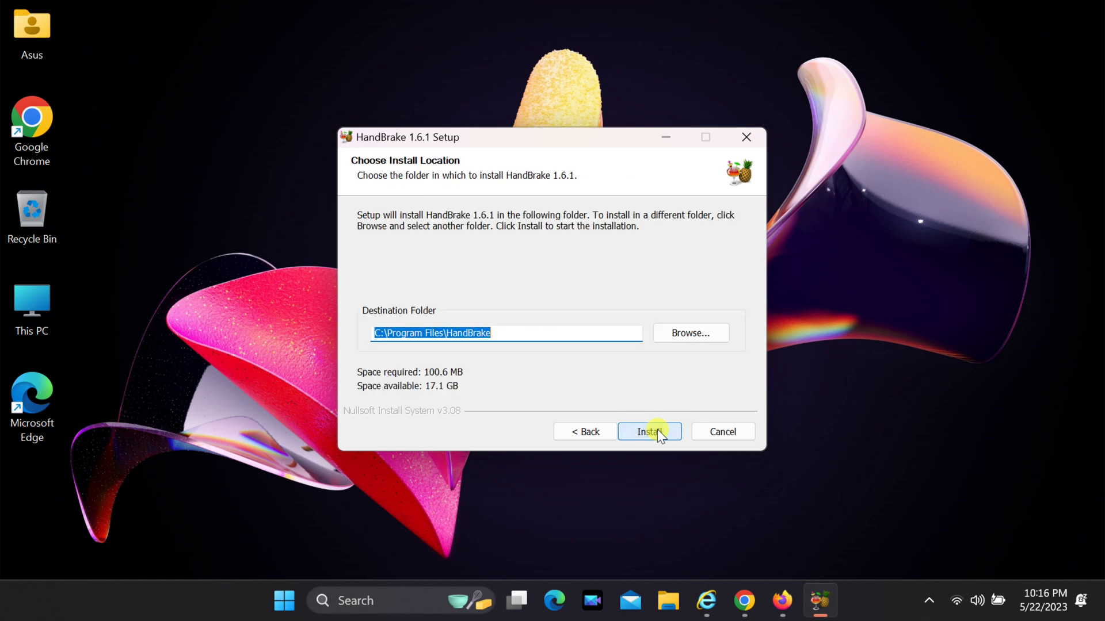
pyautogui.click(656, 431)
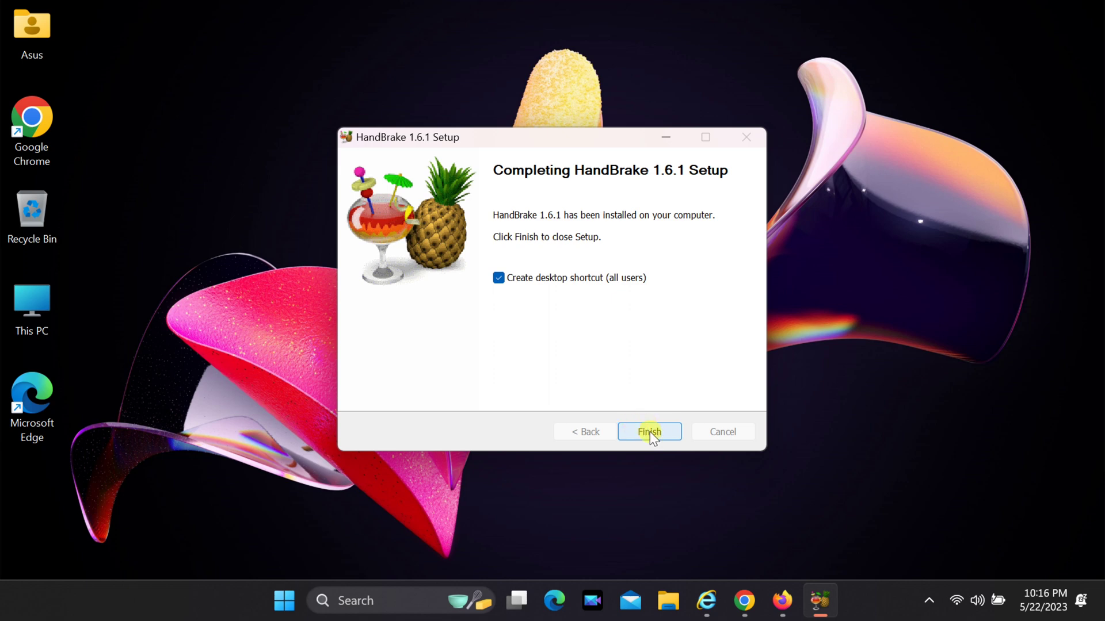
pyautogui.click(649, 432)
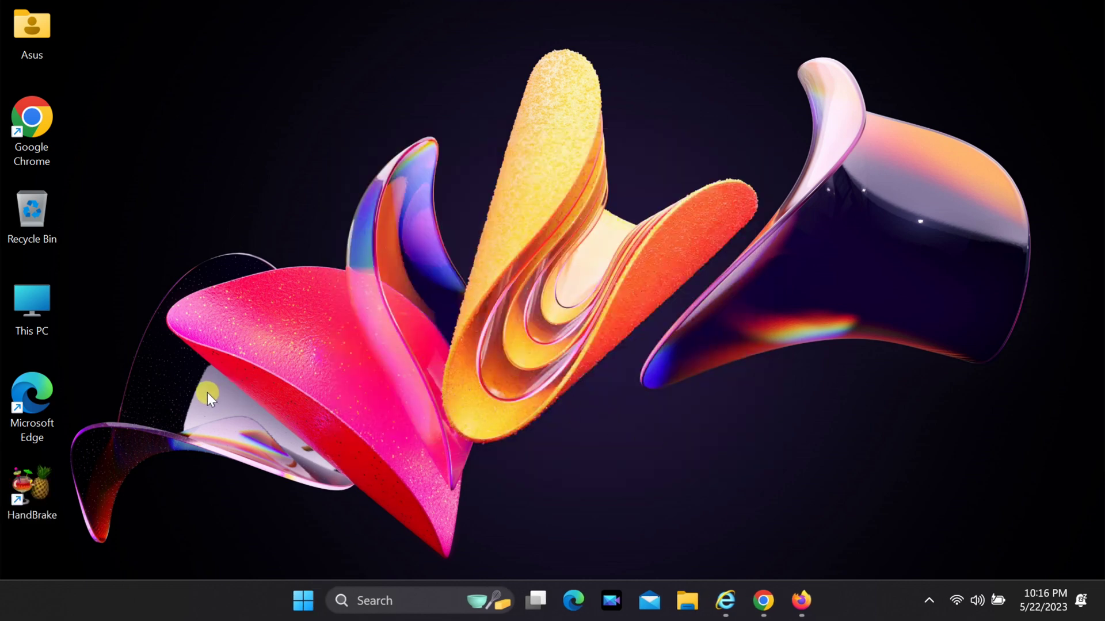
# Launch HandBrake and get the .NET Desktop Runtime 6.0.16 x64 installer it requires.
pyautogui.doubleClick(46, 499)
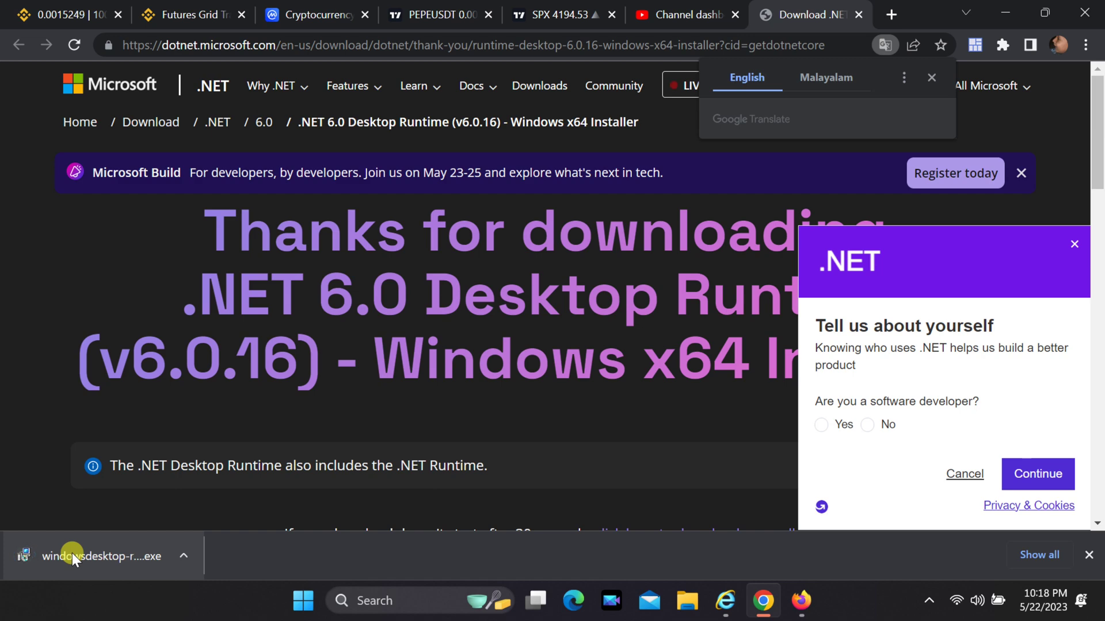
# Install Microsoft Windows Desktop Runtime 6.0.16 (x64) from the downloaded installer, then close it.
pyautogui.click(71, 553)
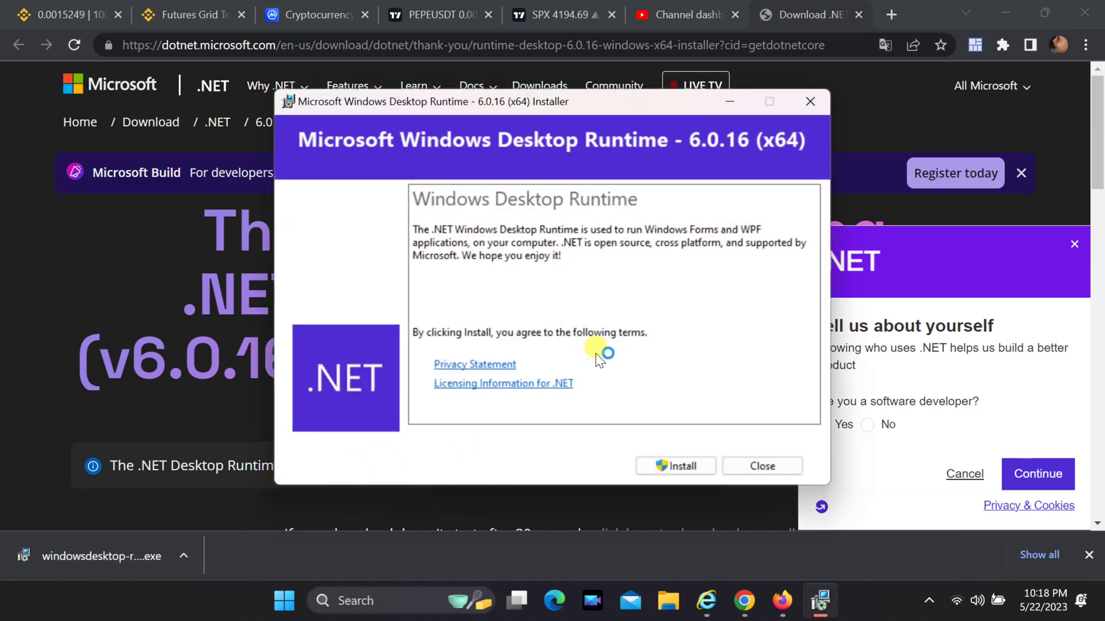
pyautogui.click(1003, 12)
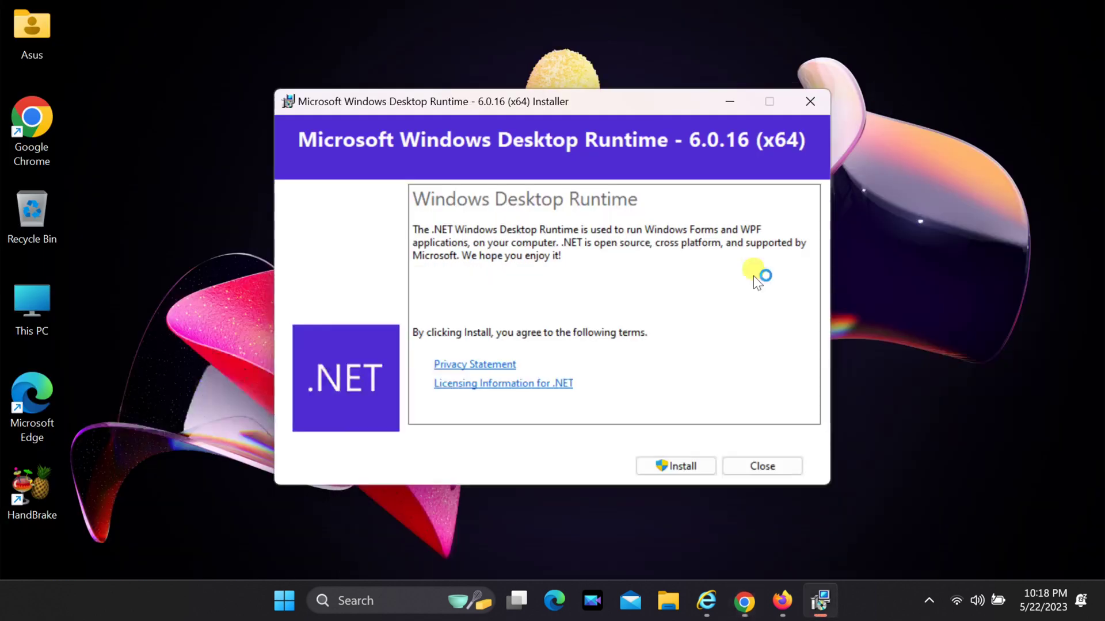
pyautogui.click(666, 465)
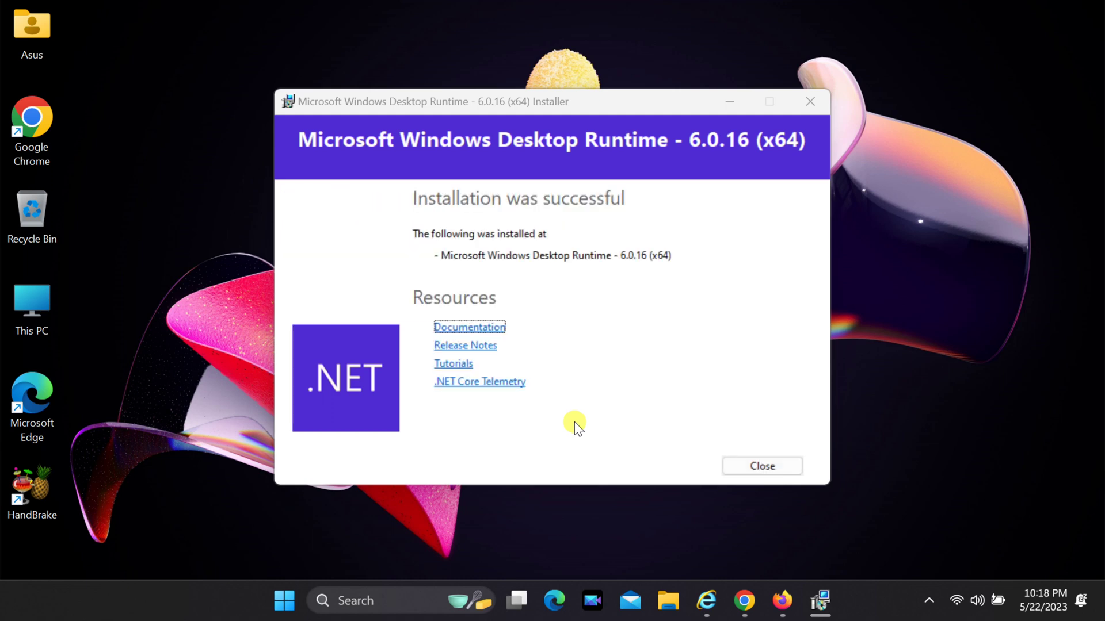
pyautogui.click(759, 462)
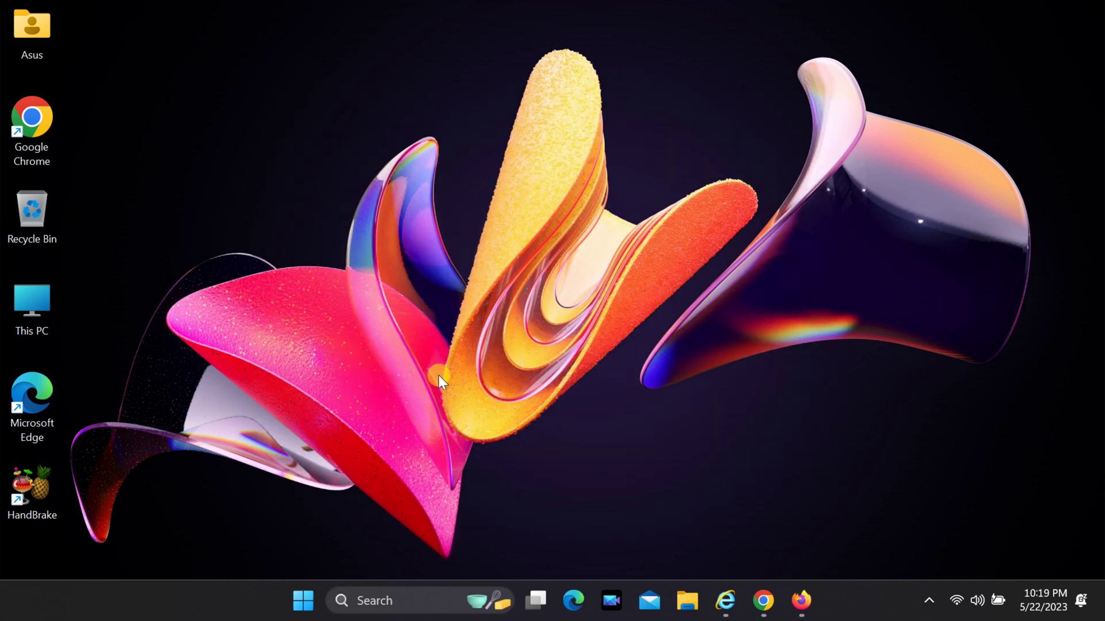
# Start HandBrake and open DSCN0634.MOV as the single-file source.
pyautogui.doubleClick(34, 493)
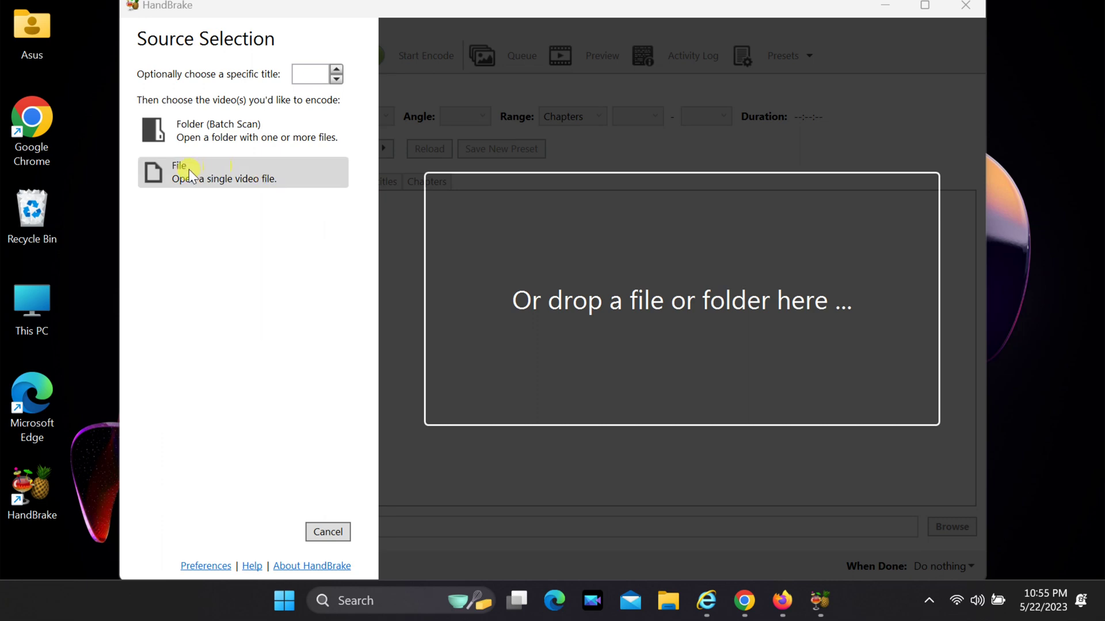
pyautogui.click(188, 170)
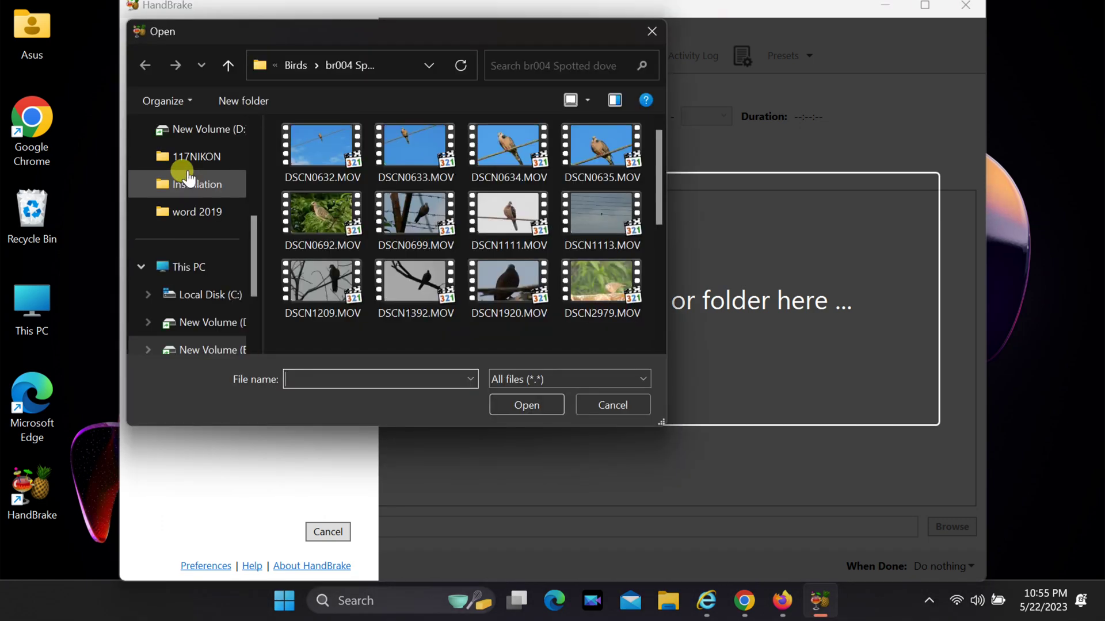
pyautogui.click(502, 163)
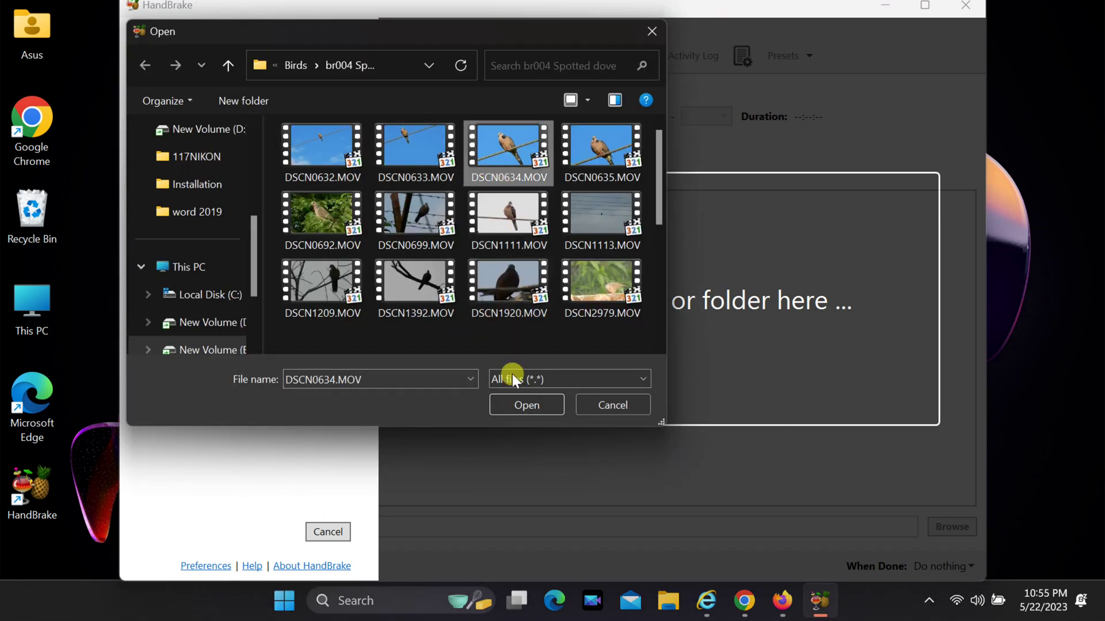
pyautogui.click(521, 407)
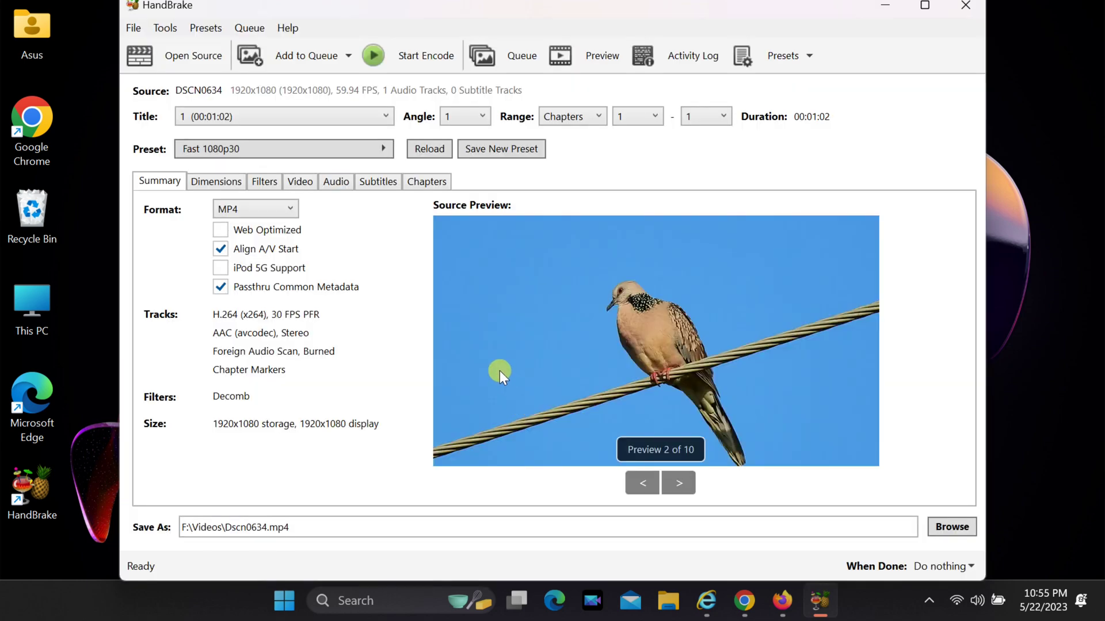
pyautogui.click(245, 143)
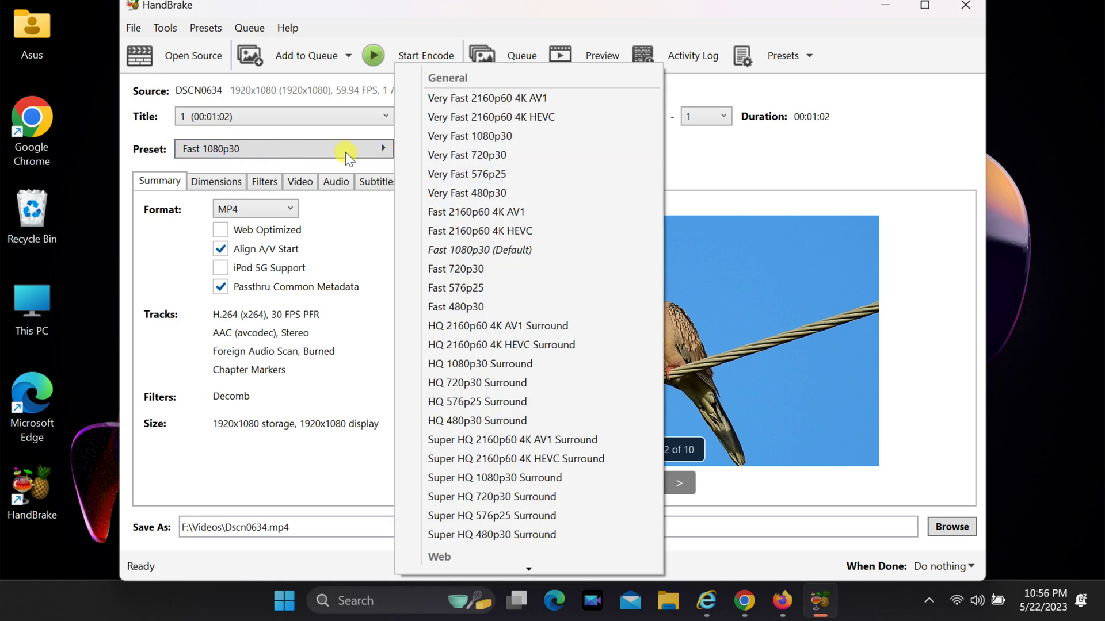
pyautogui.click(236, 146)
pyautogui.click(236, 145)
pyautogui.click(225, 116)
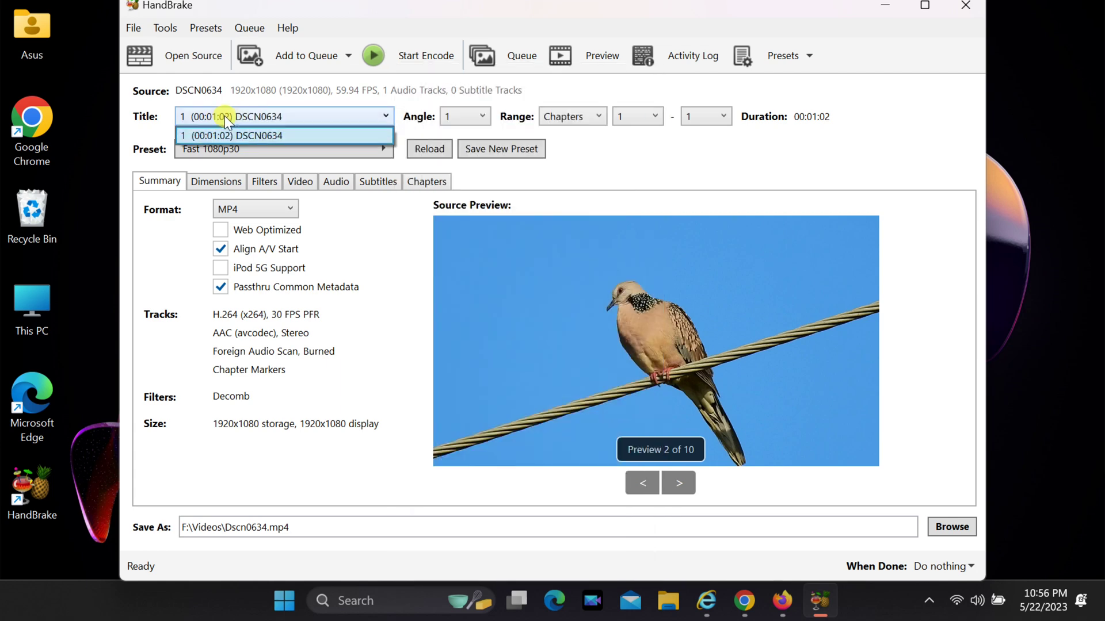
pyautogui.click(221, 116)
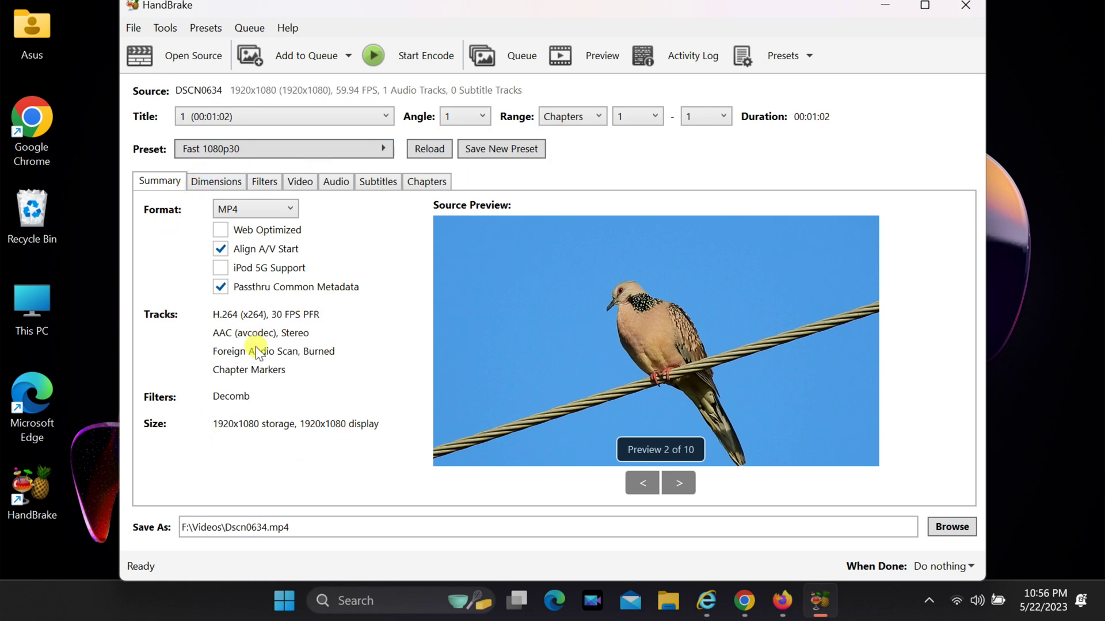
pyautogui.click(232, 207)
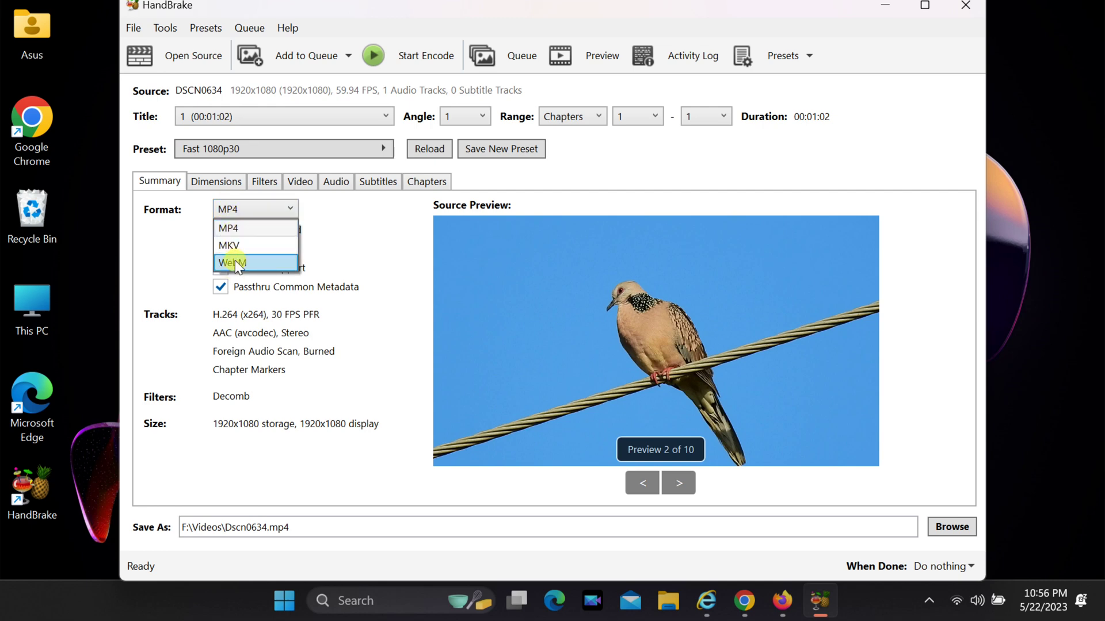
pyautogui.click(236, 230)
pyautogui.click(218, 181)
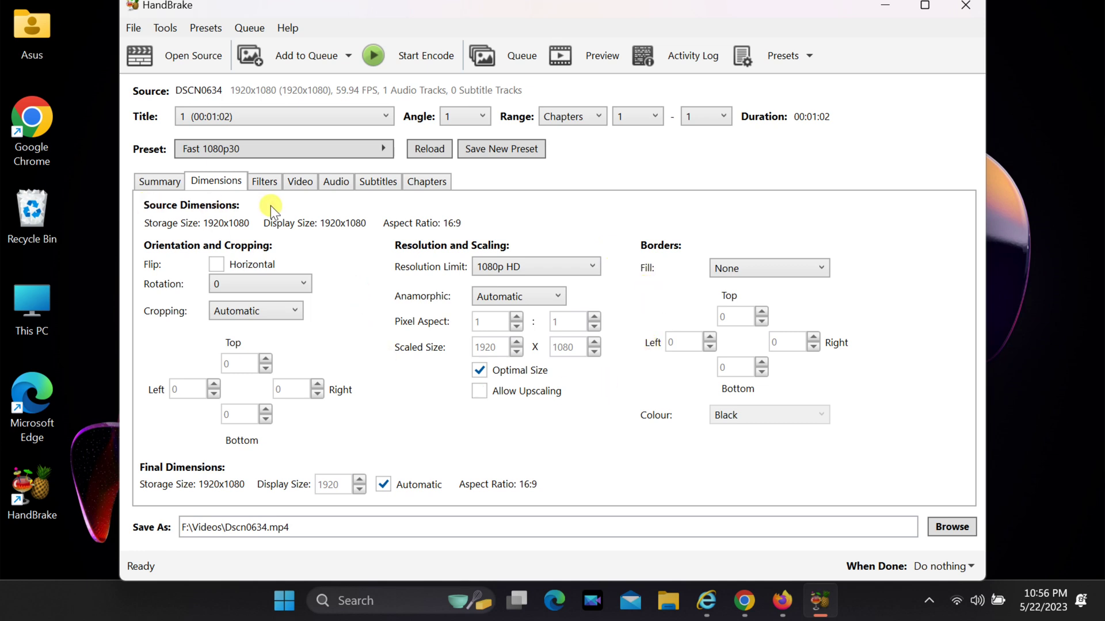
pyautogui.click(299, 181)
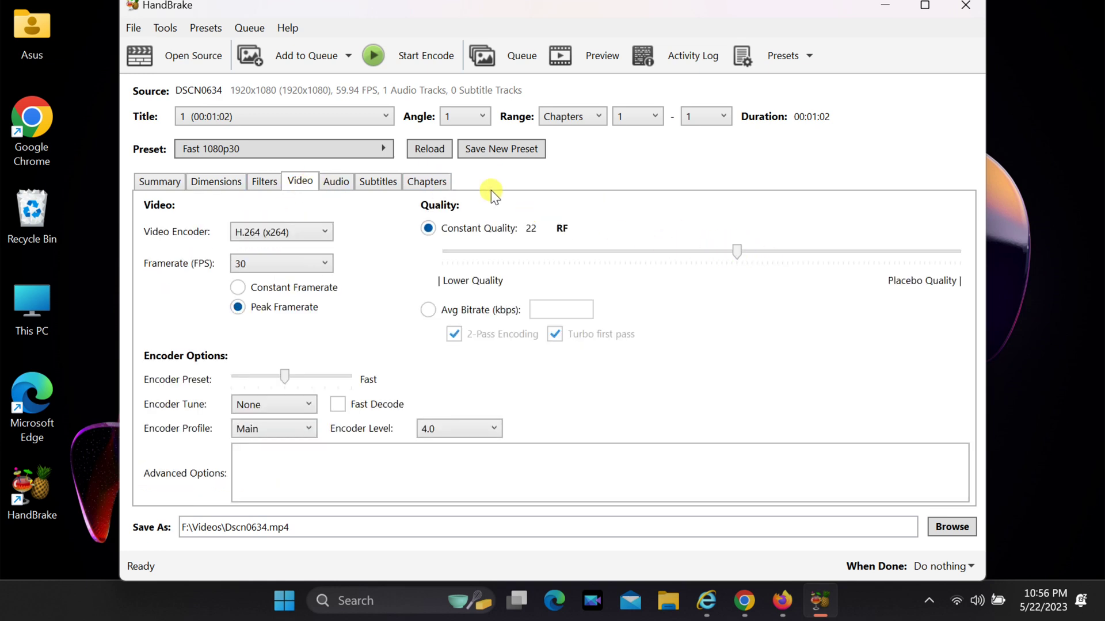
pyautogui.click(341, 181)
pyautogui.click(386, 181)
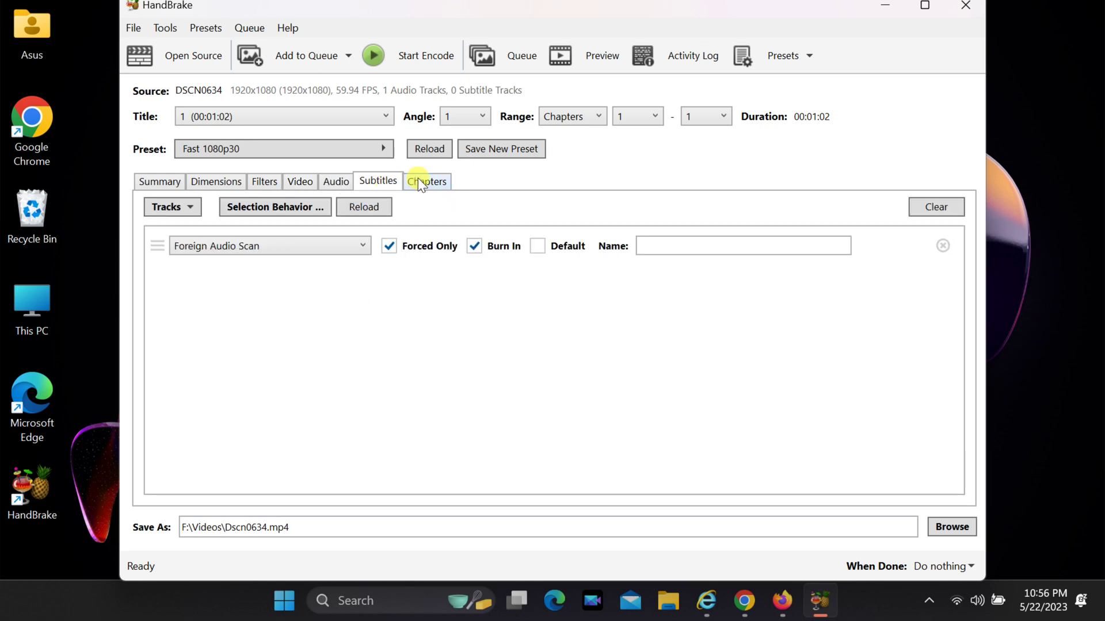
pyautogui.click(222, 180)
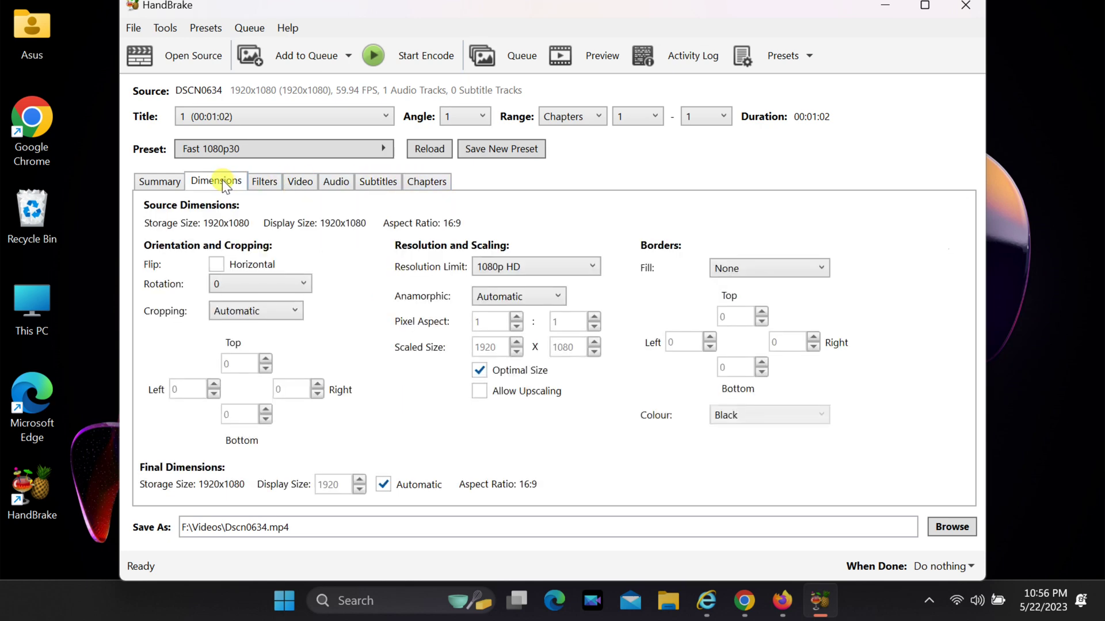
pyautogui.click(150, 183)
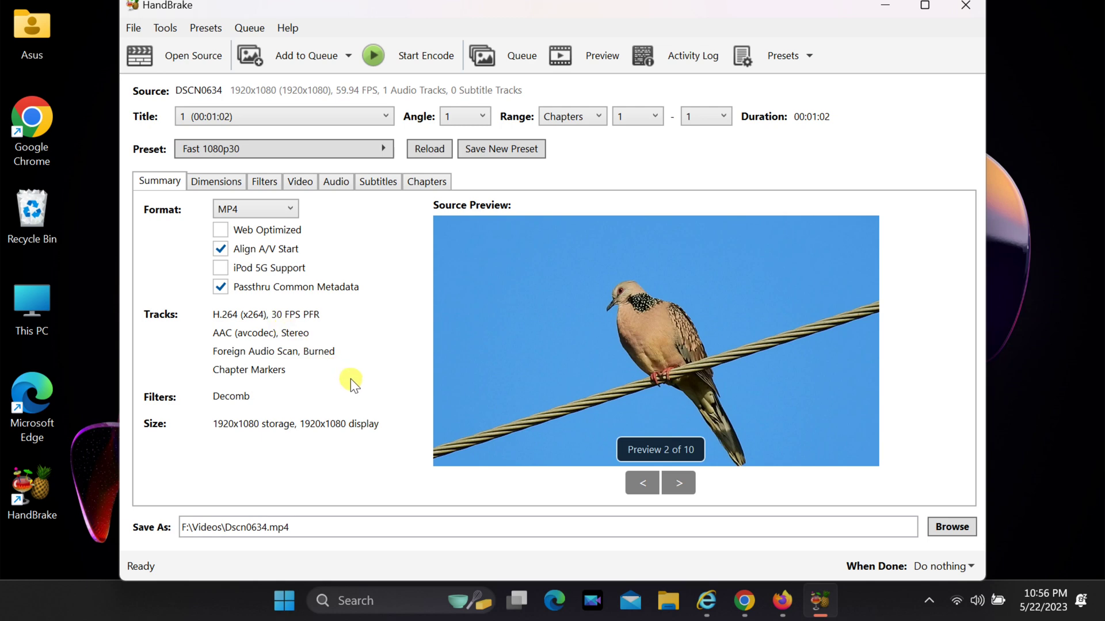
pyautogui.click(239, 527)
# Save the output as Dscn0634.mp4 on the Desktop and start encoding.
pyautogui.click(956, 527)
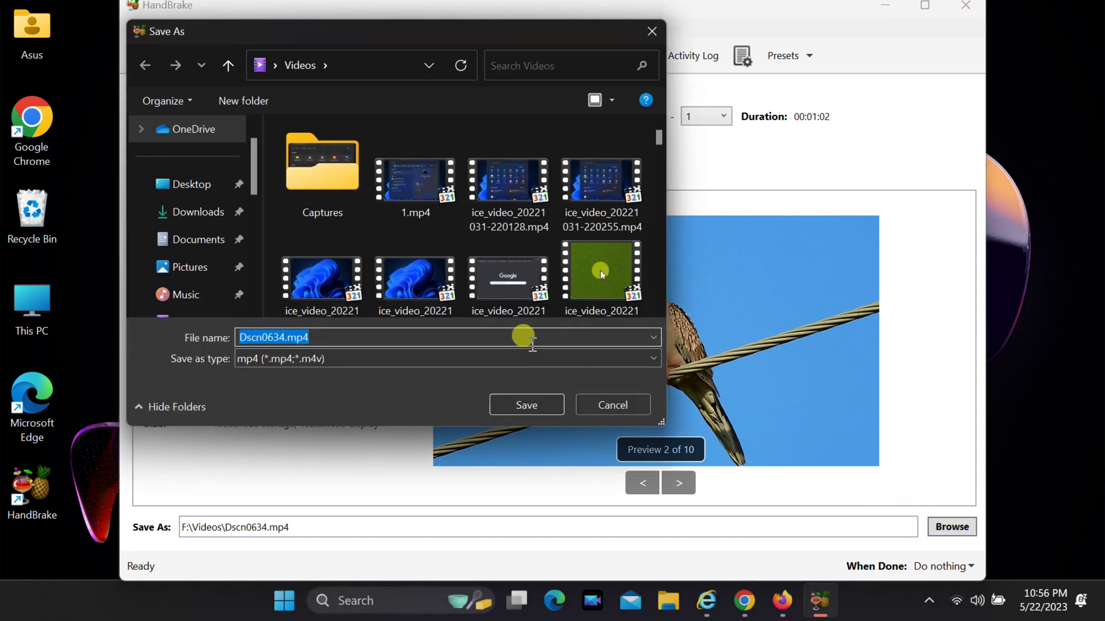
pyautogui.click(166, 186)
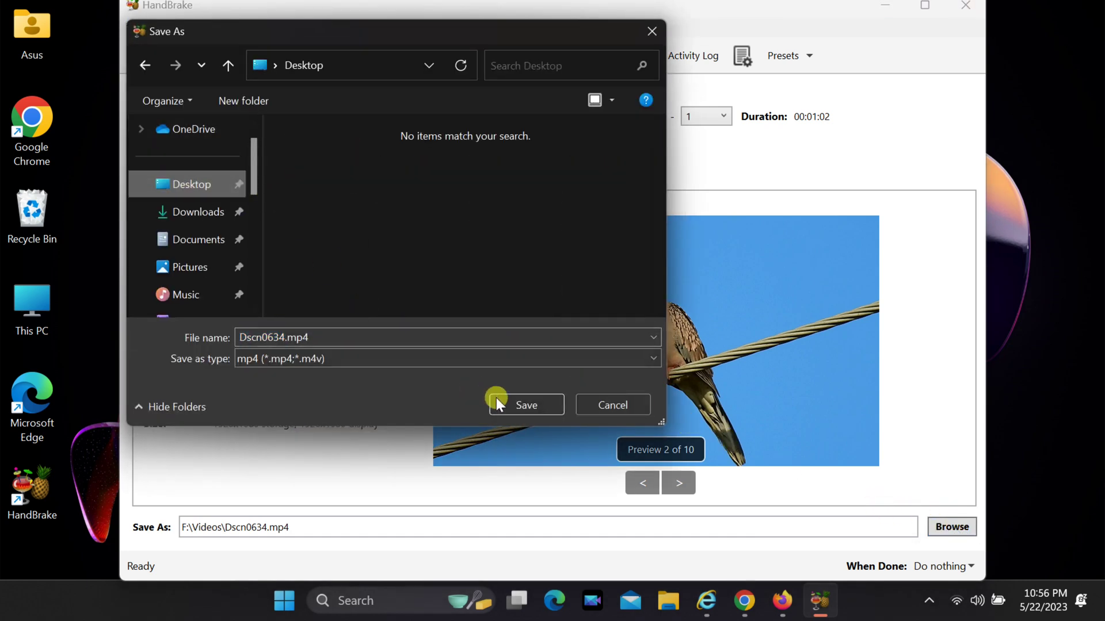
pyautogui.click(515, 403)
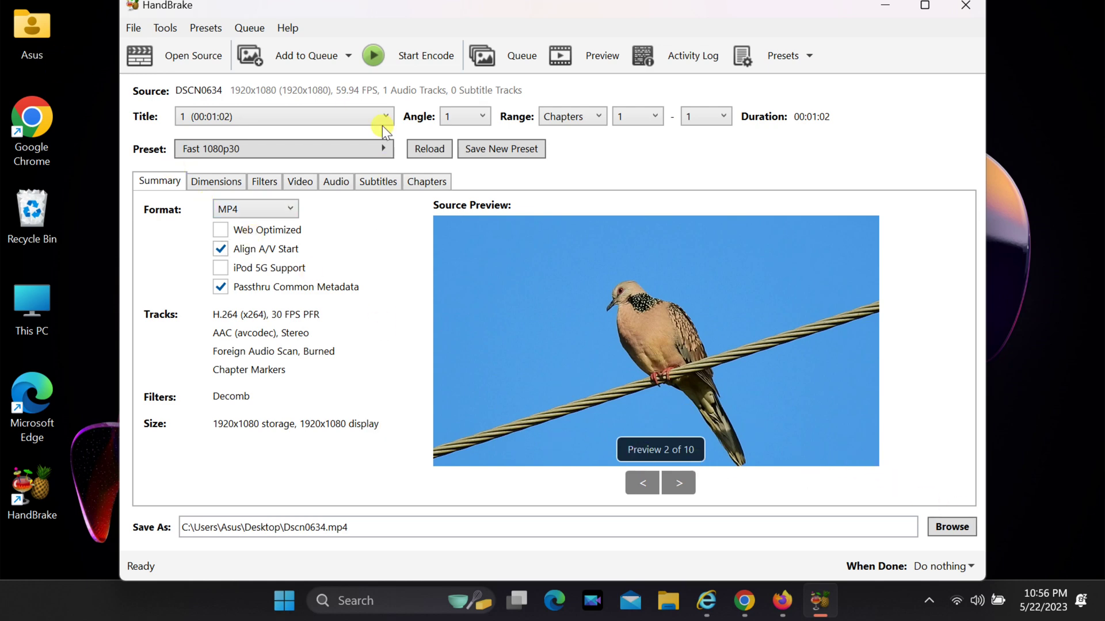
pyautogui.click(400, 57)
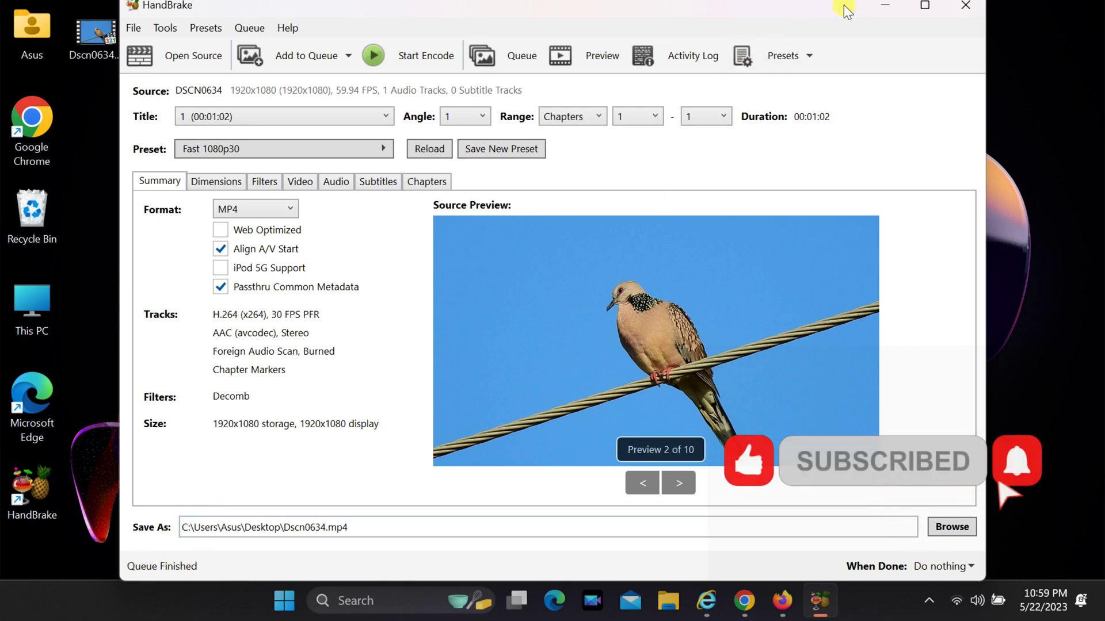
# Play the finished Dscn0634.mp4 from the desktop.
pyautogui.click(878, 6)
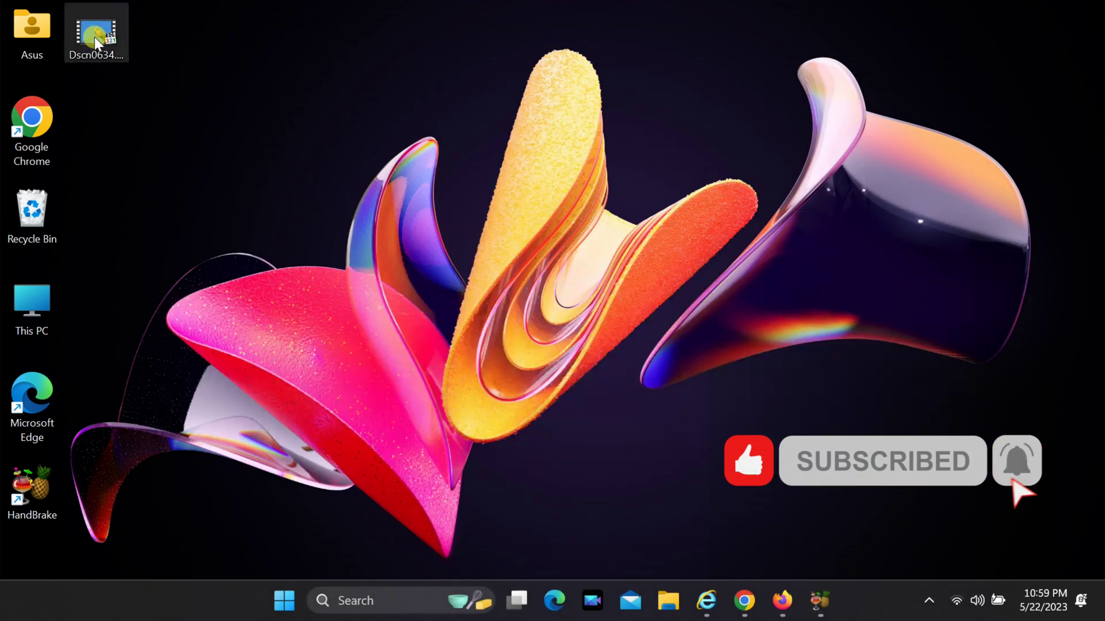
pyautogui.click(94, 38)
pyautogui.doubleClick(94, 37)
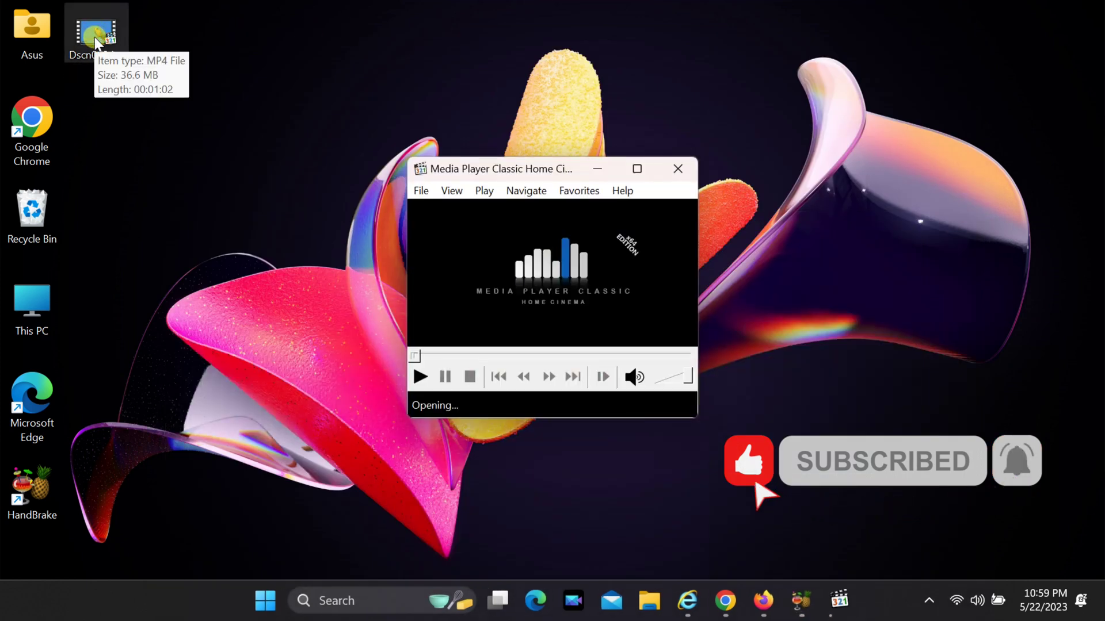